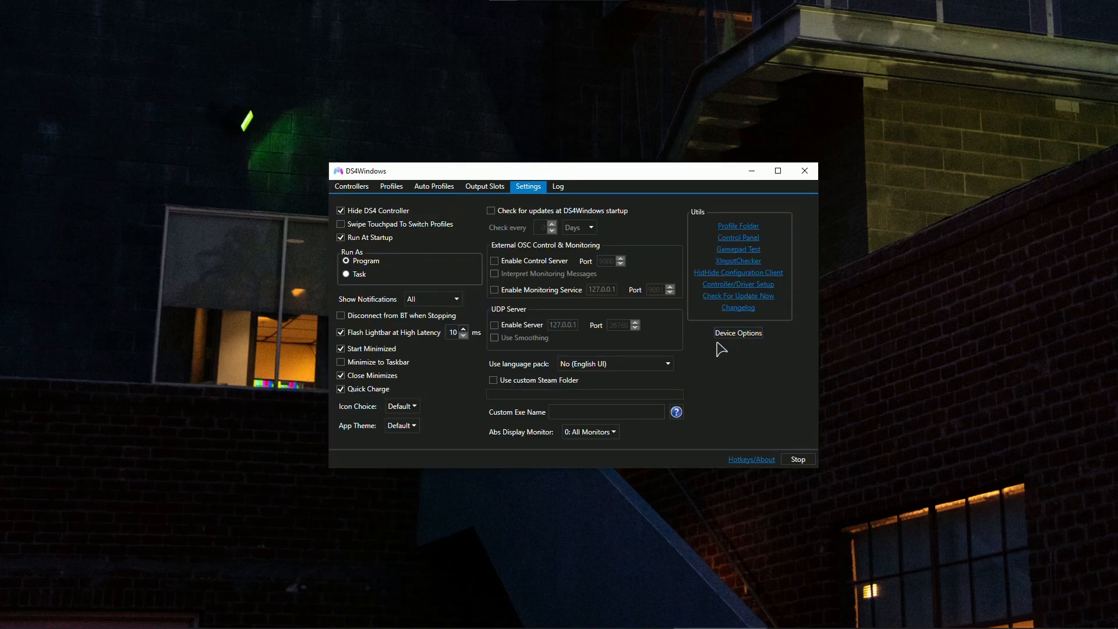
Review the supported controller types in the device options
left_click(746, 335)
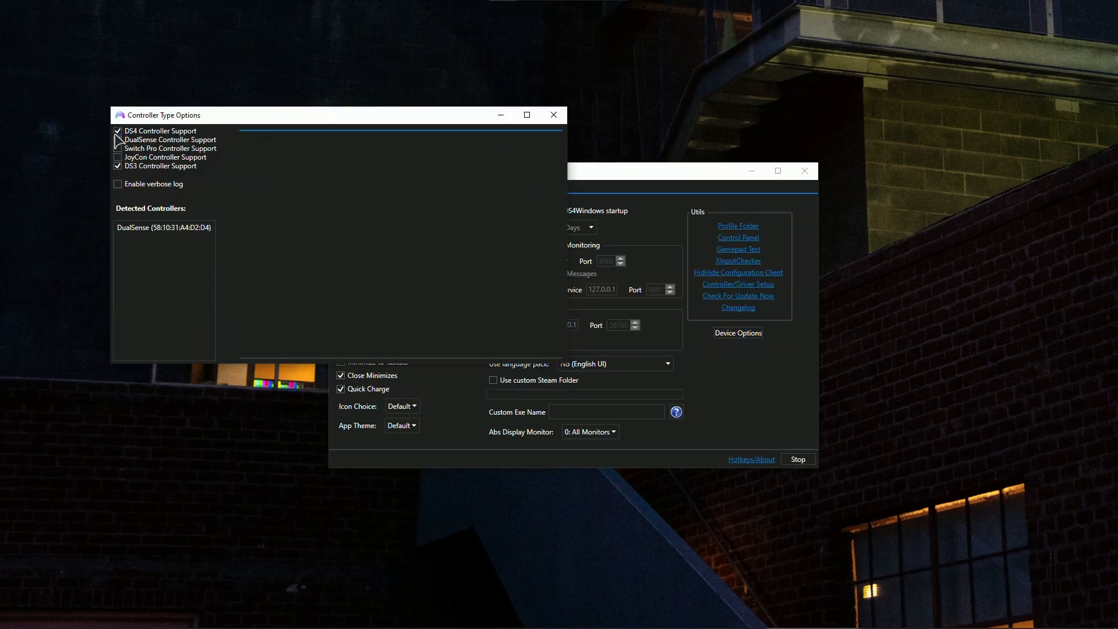
left_click(553, 115)
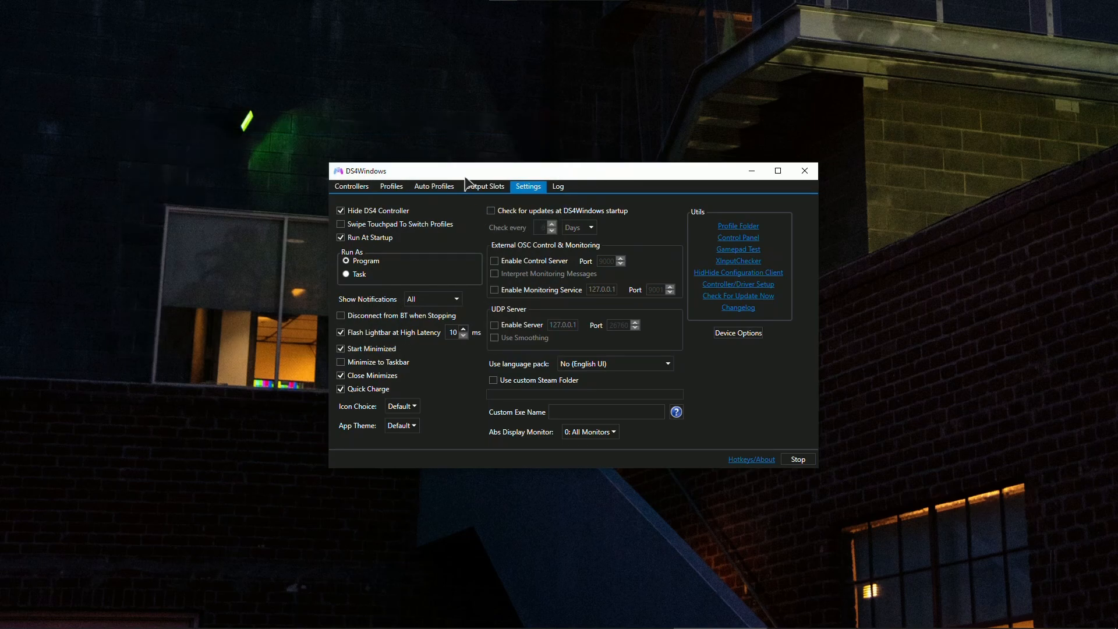
Open the connected DualSense controller's XBOX profile for editing
left_click(357, 185)
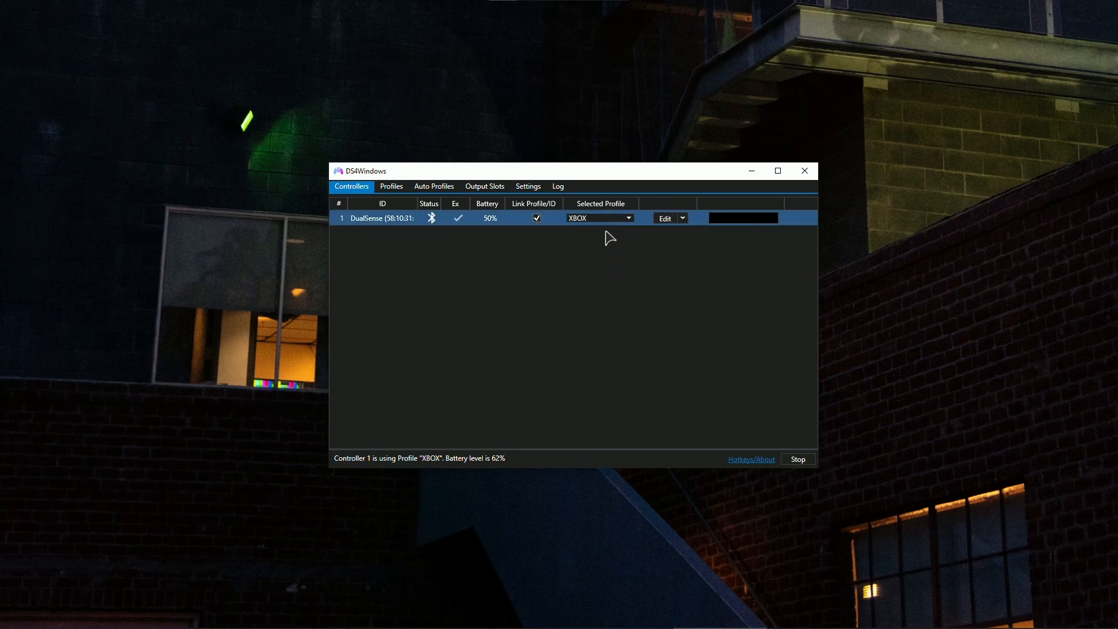
left_click(664, 219)
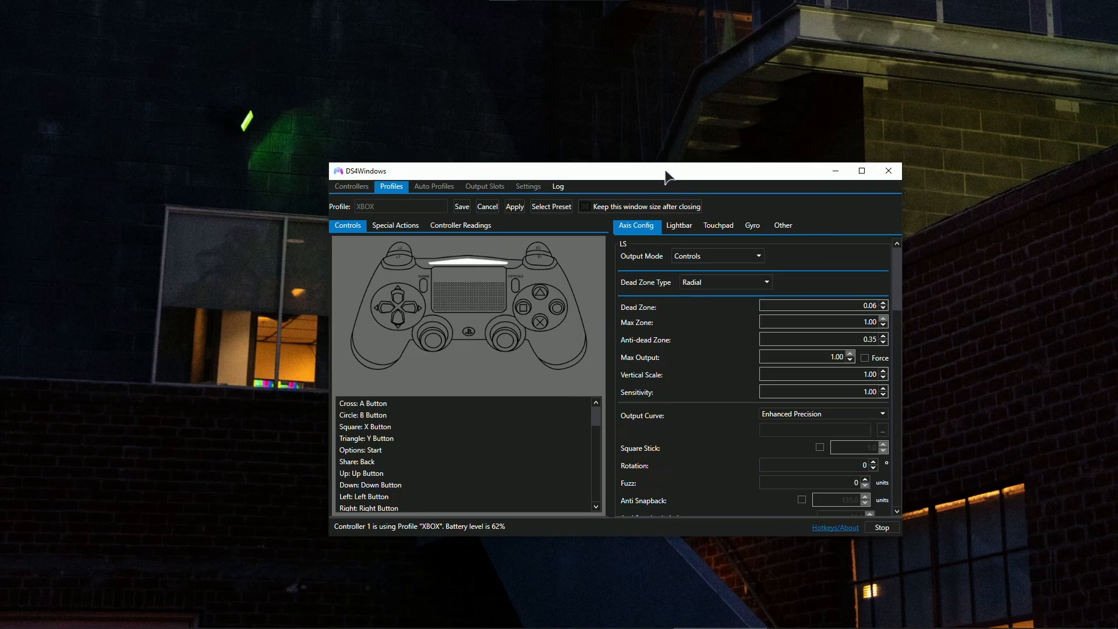
left_click_drag(665, 175, 613, 165)
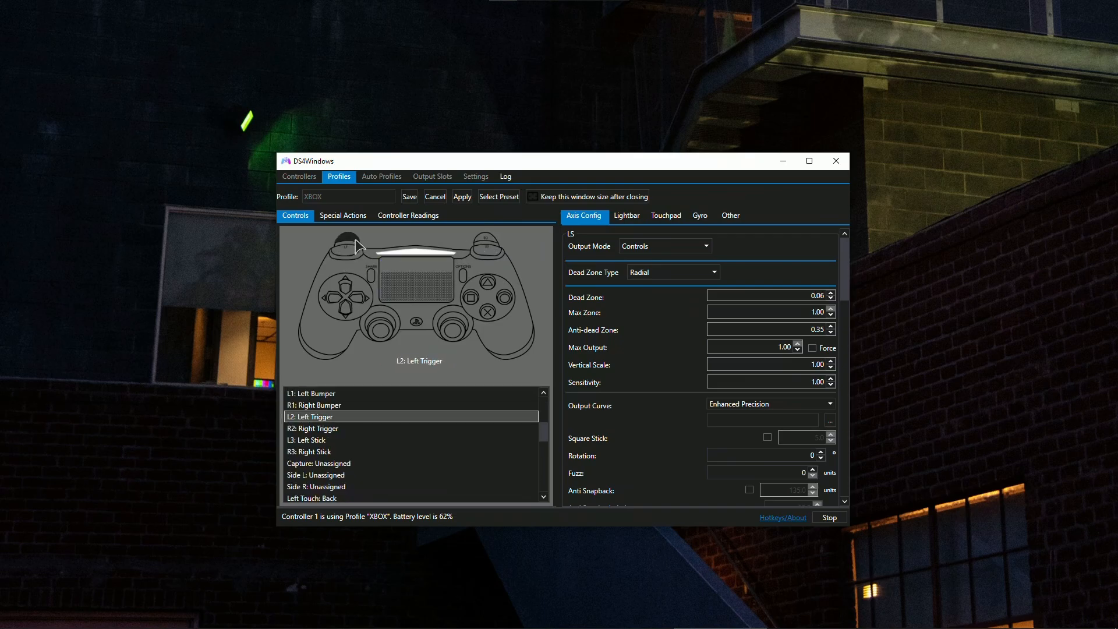
Inspect the action assignment options for R1 and R2 without changing either mapping
left_click(493, 255)
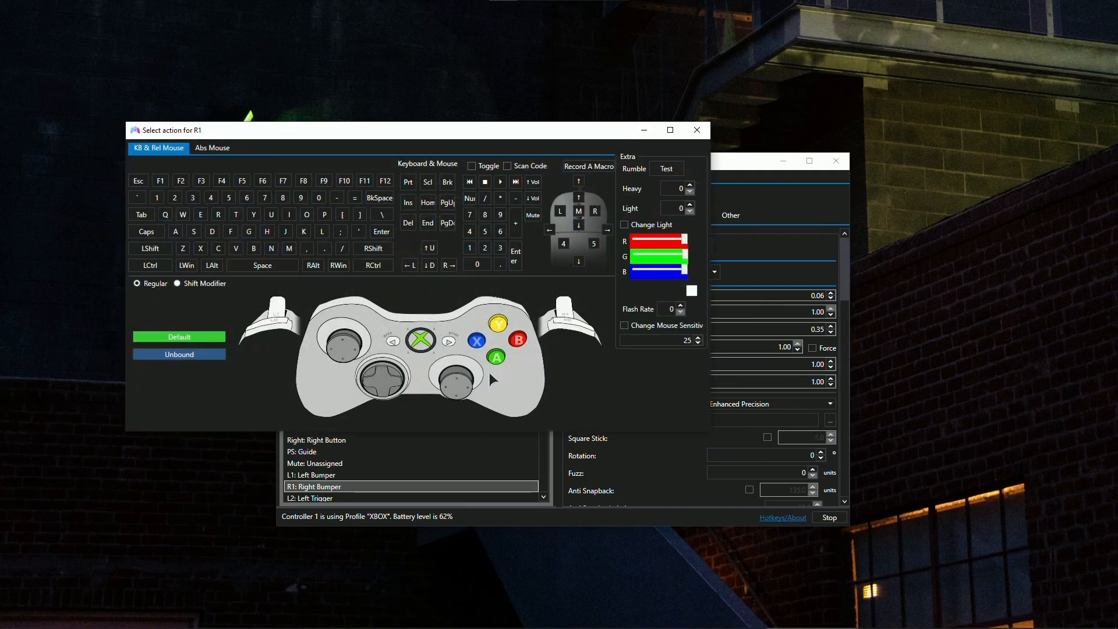
left_click(697, 130)
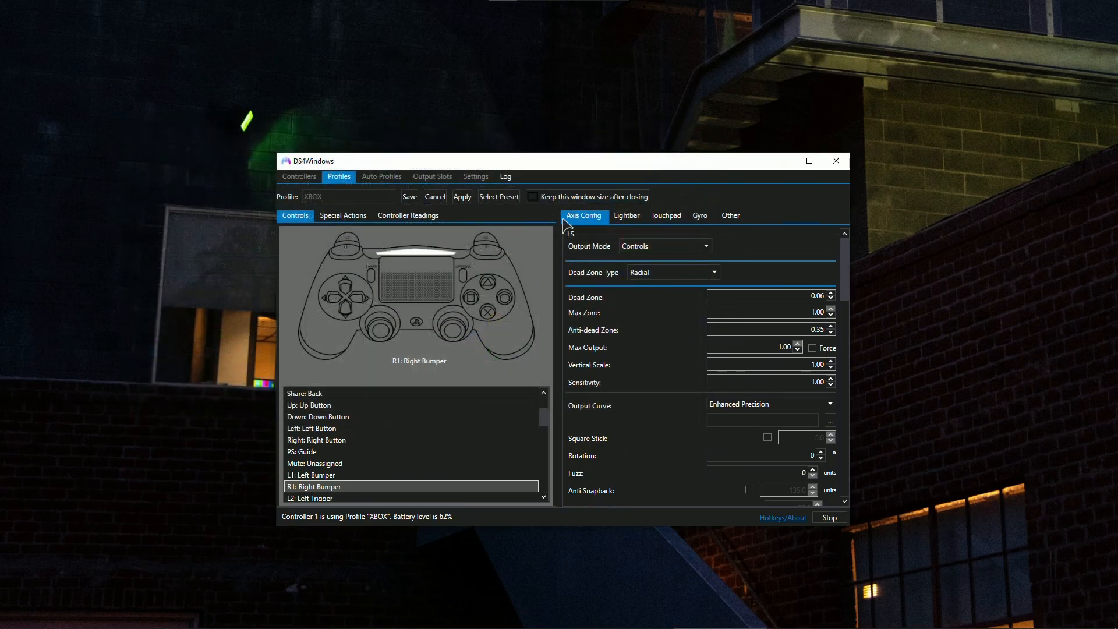
left_click(490, 237)
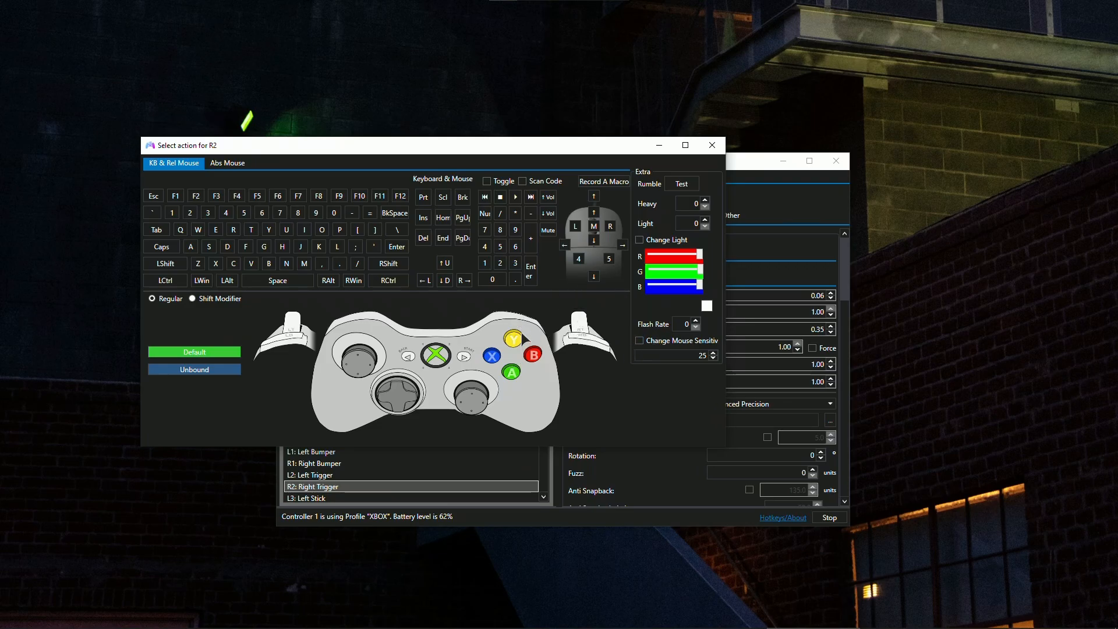
left_click(711, 145)
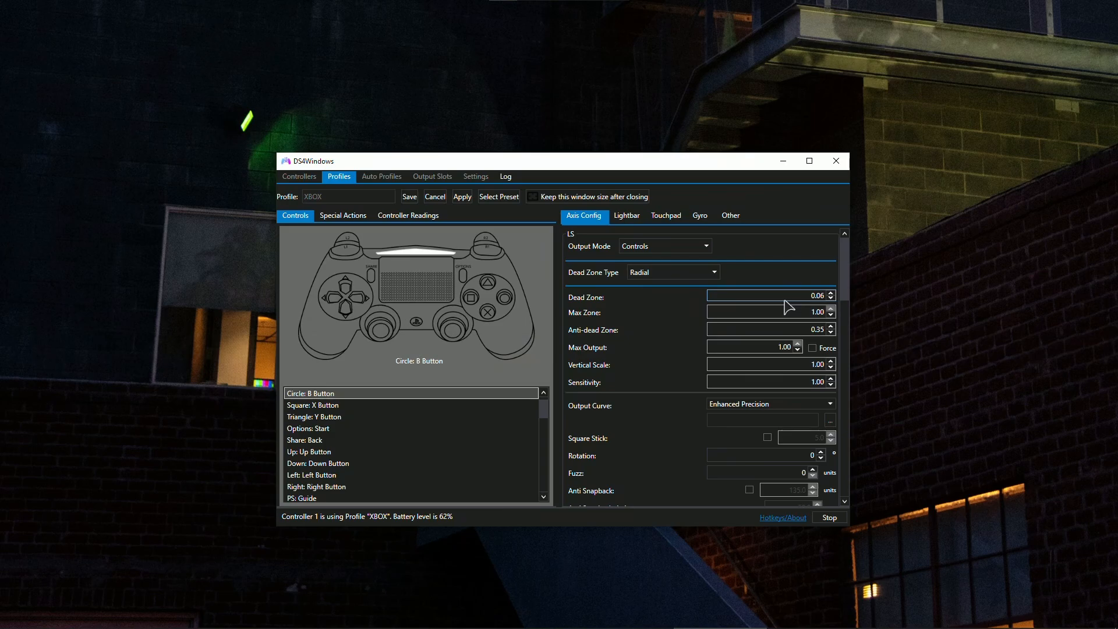
Examine the left stick's dead zone setting alongside the live controller readings
left_click_drag(803, 299, 840, 300)
left_click(818, 298)
mouse_move(822, 330)
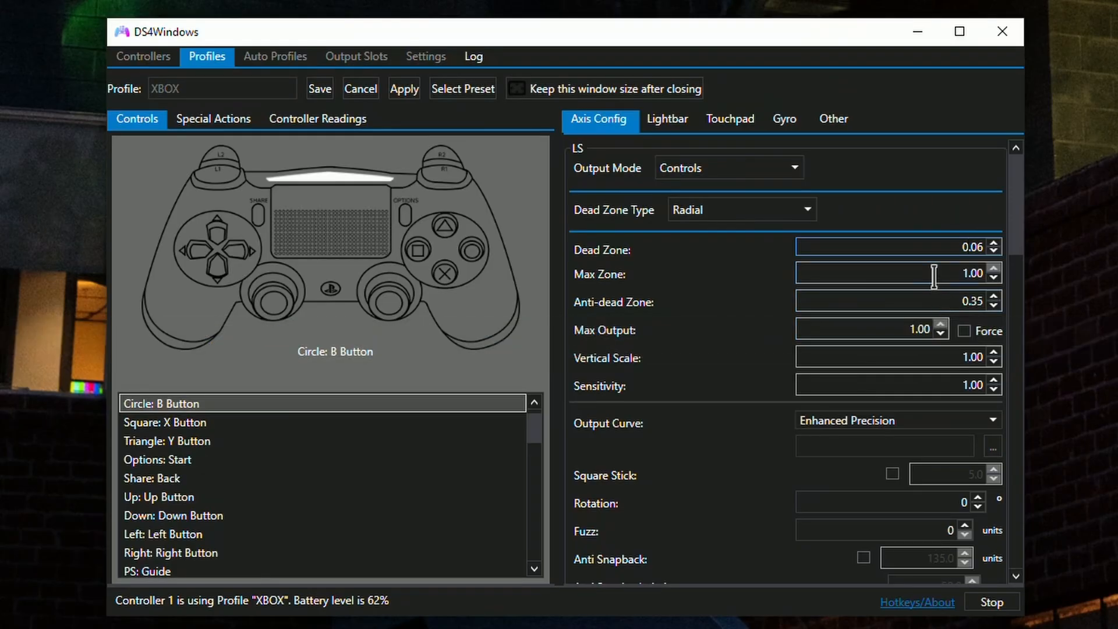
left_click(355, 118)
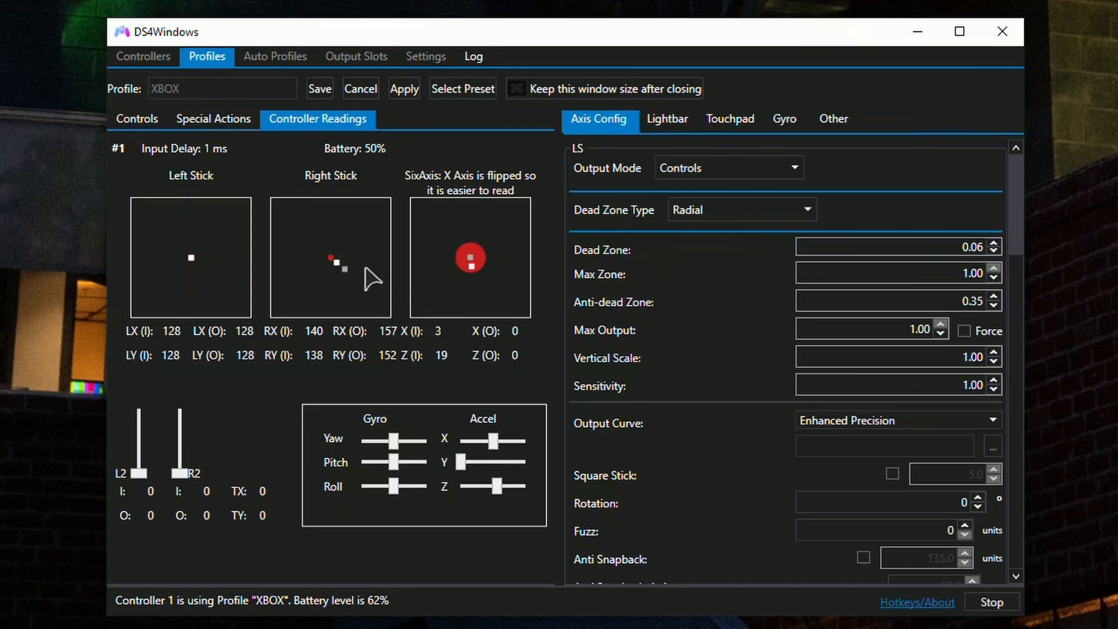
left_click(959, 250)
left_click(978, 252)
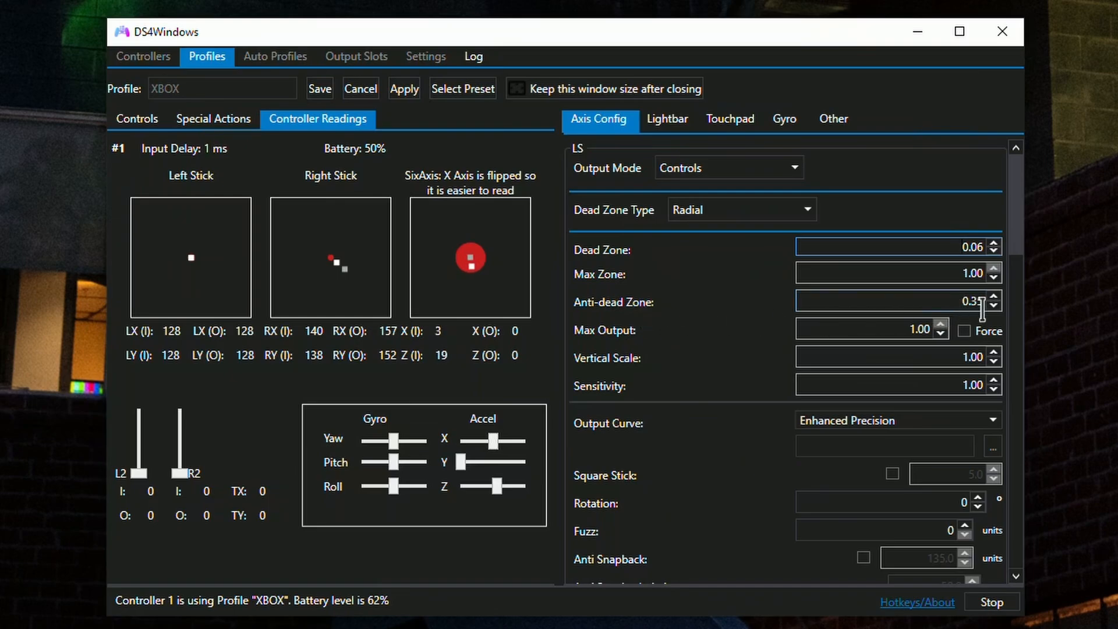
Examine the left stick's anti-dead zone setting and read its explanation
mouse_move(970, 306)
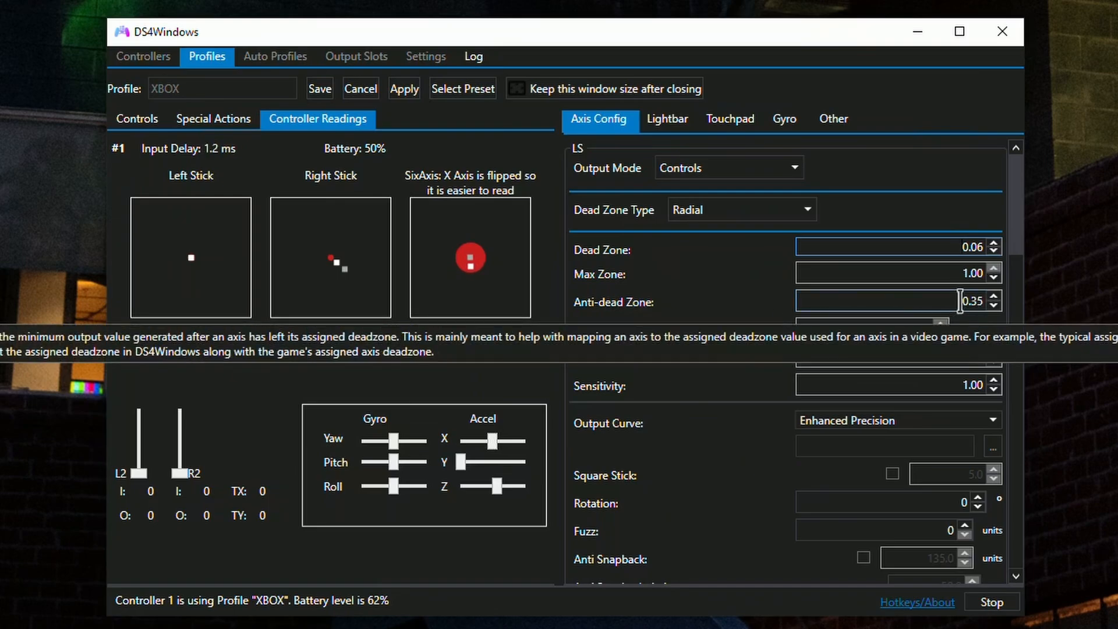
left_click(975, 302)
left_click_drag(975, 302, 982, 302)
left_click(980, 301)
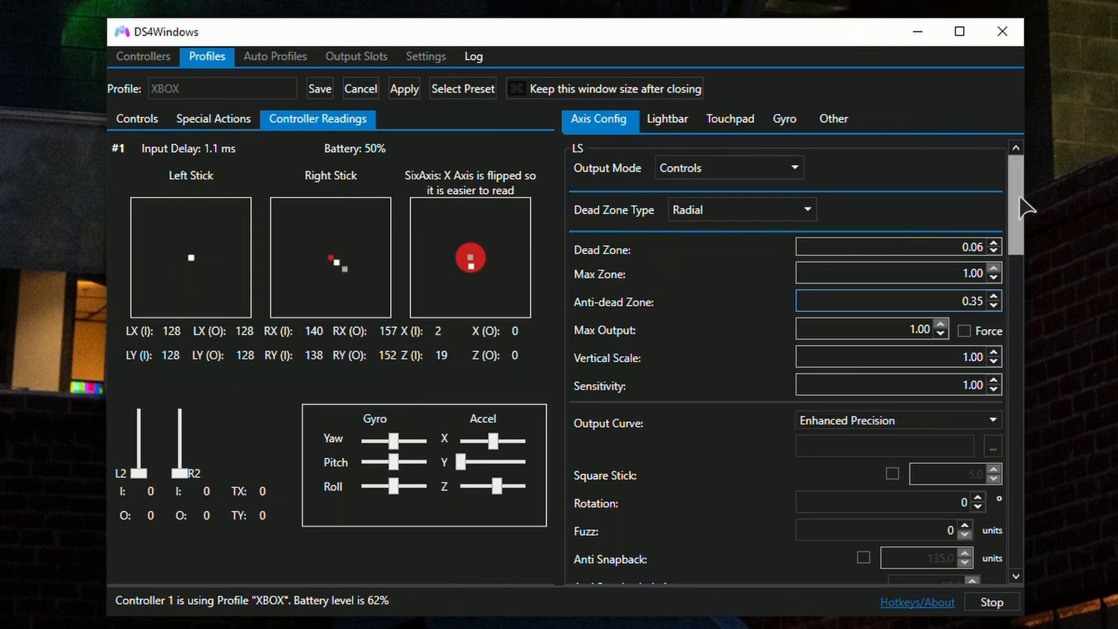
Review the left stick's output curve and the remaining axis settings for the right stick, triggers and Six Axis
mouse_move(1021, 198)
left_mouse_down()
mouse_move(1019, 244)
mouse_move(1019, 193)
left_mouse_up()
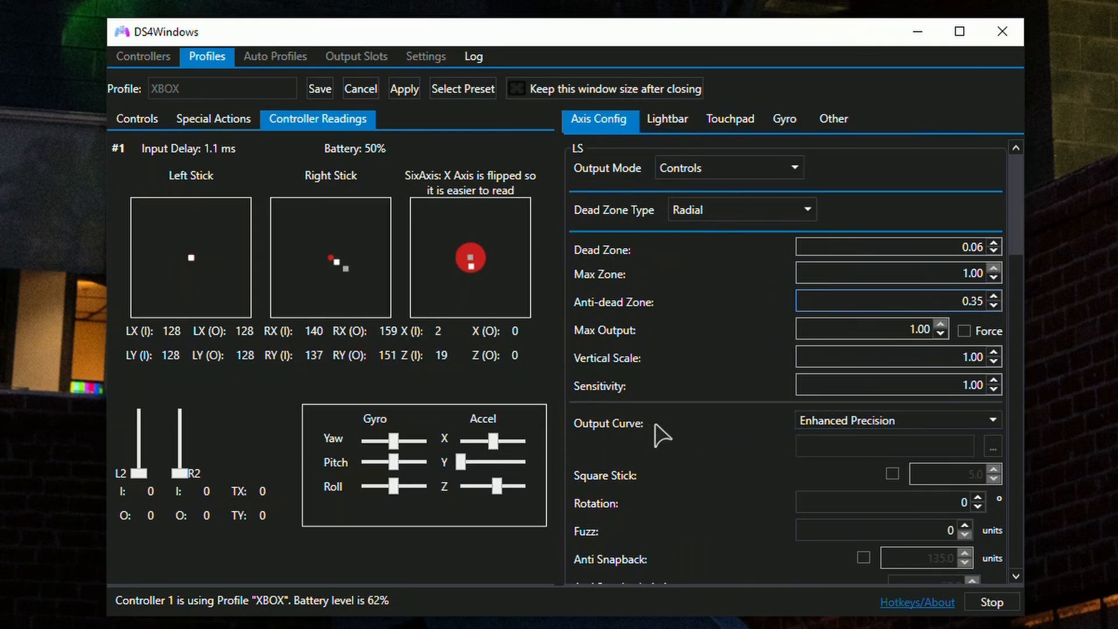
left_click(913, 432)
left_click(913, 433)
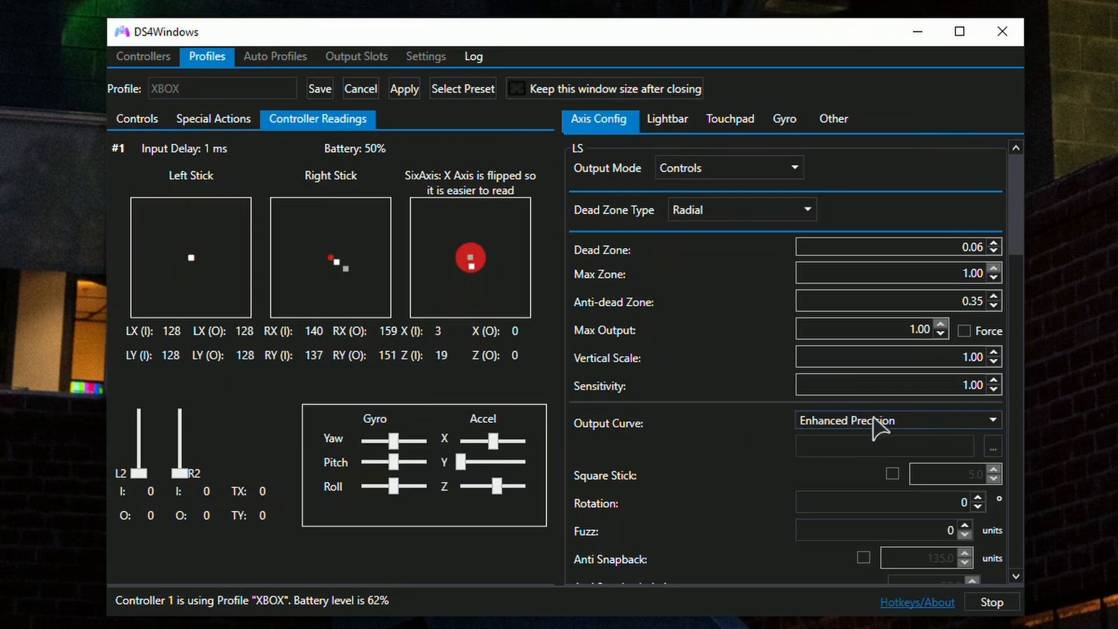
left_click_drag(1014, 206, 1005, 344)
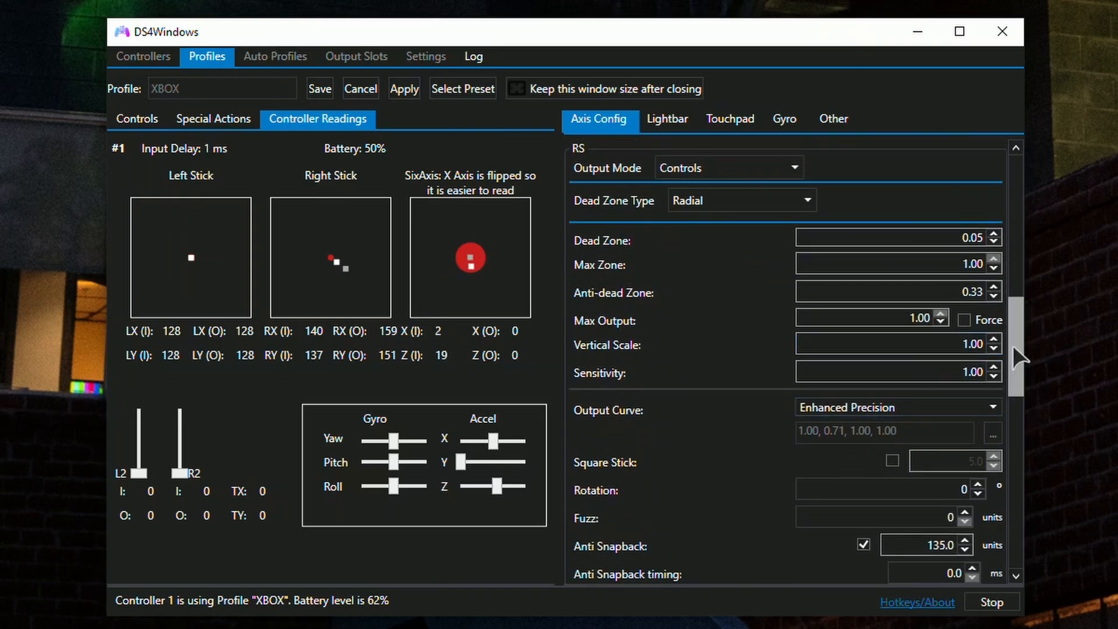
left_click_drag(1012, 347, 1008, 523)
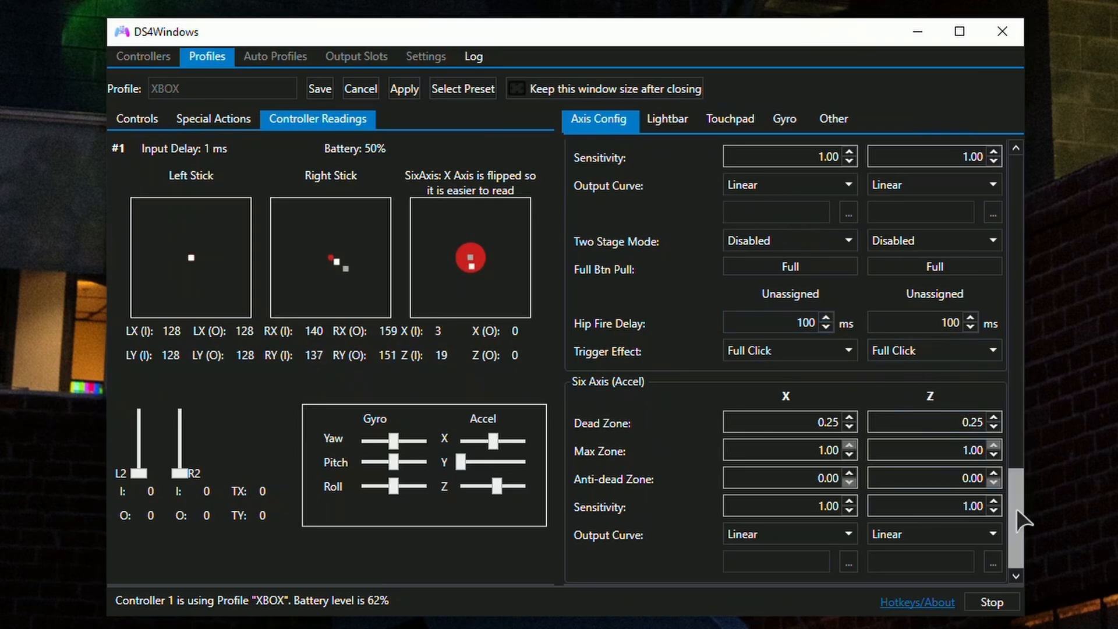
left_click_drag(1018, 518, 1018, 198)
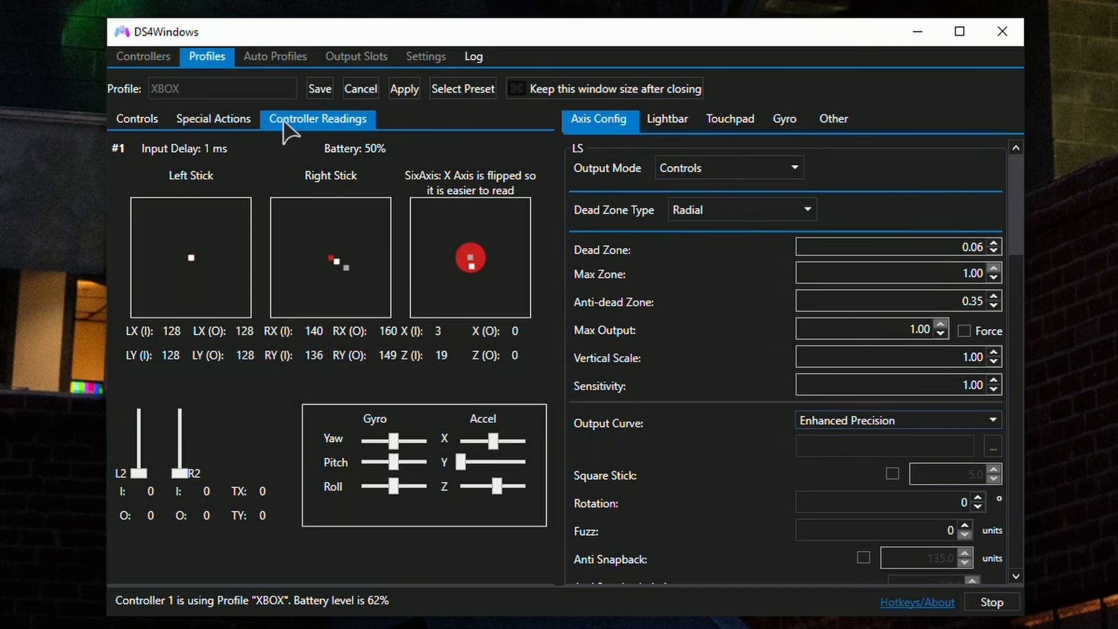
Check the emulated controller choices in the virtual controller settings, keeping Xbox 360
left_click(837, 114)
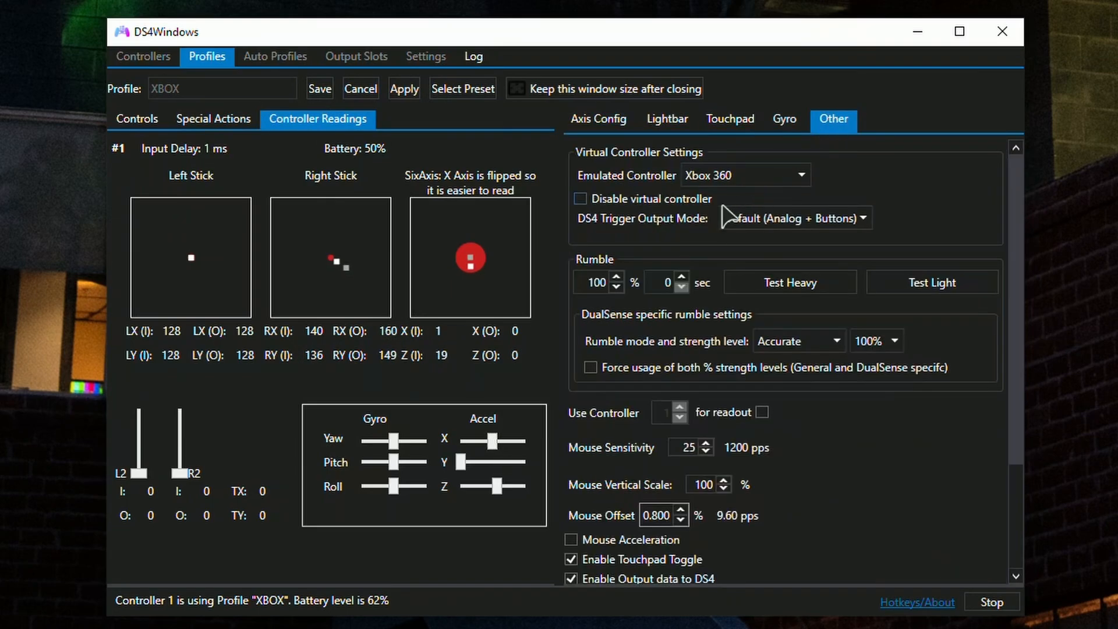
left_click(752, 177)
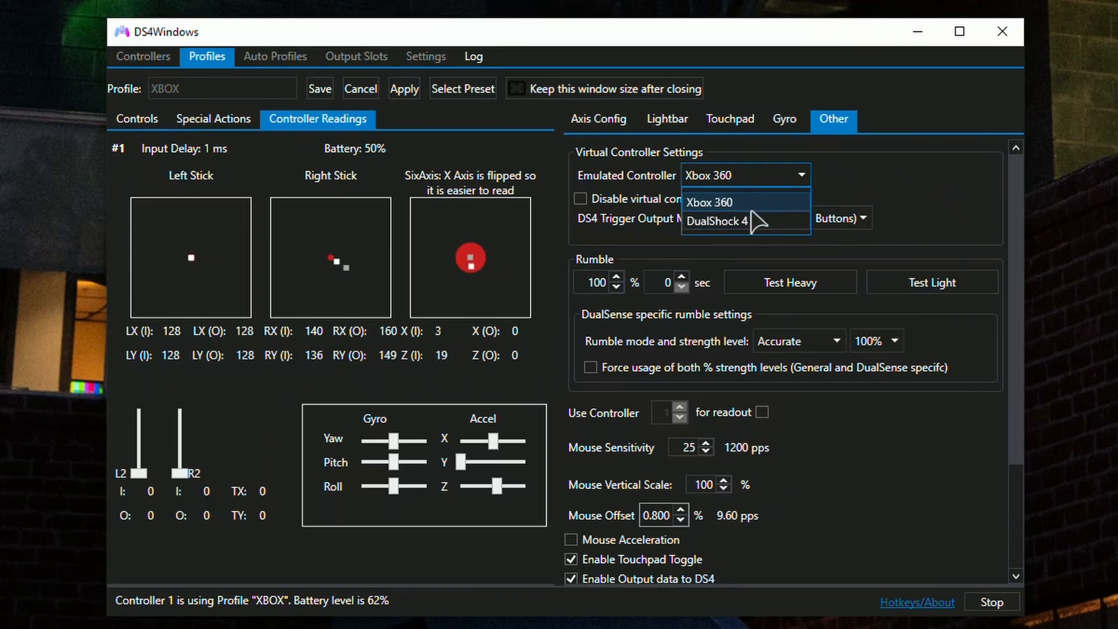
left_click(894, 182)
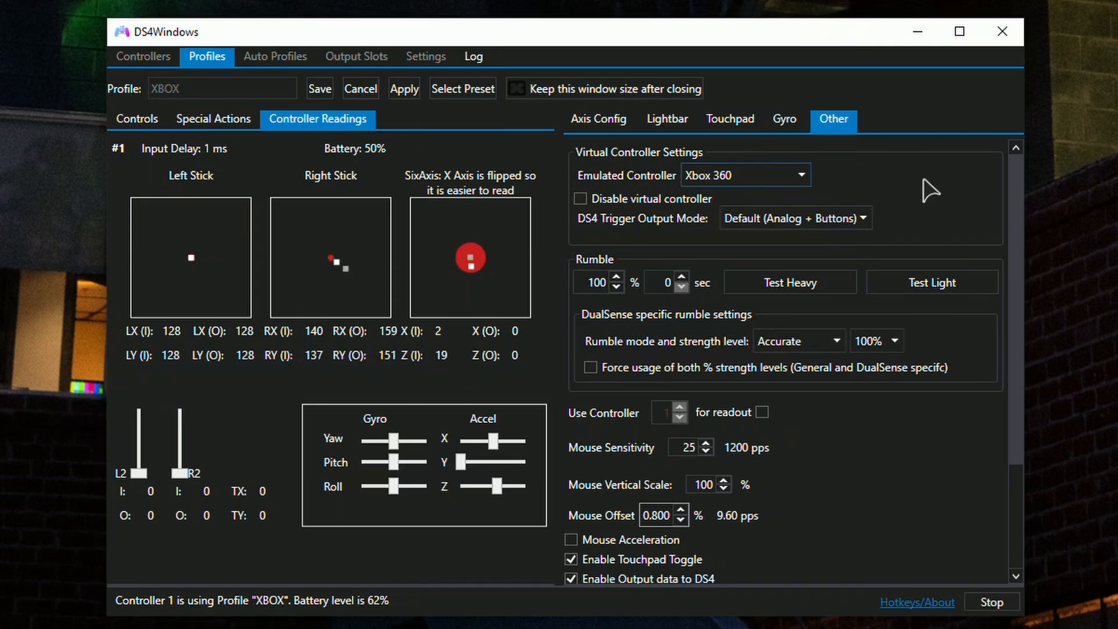
left_click_drag(1022, 295, 981, 170)
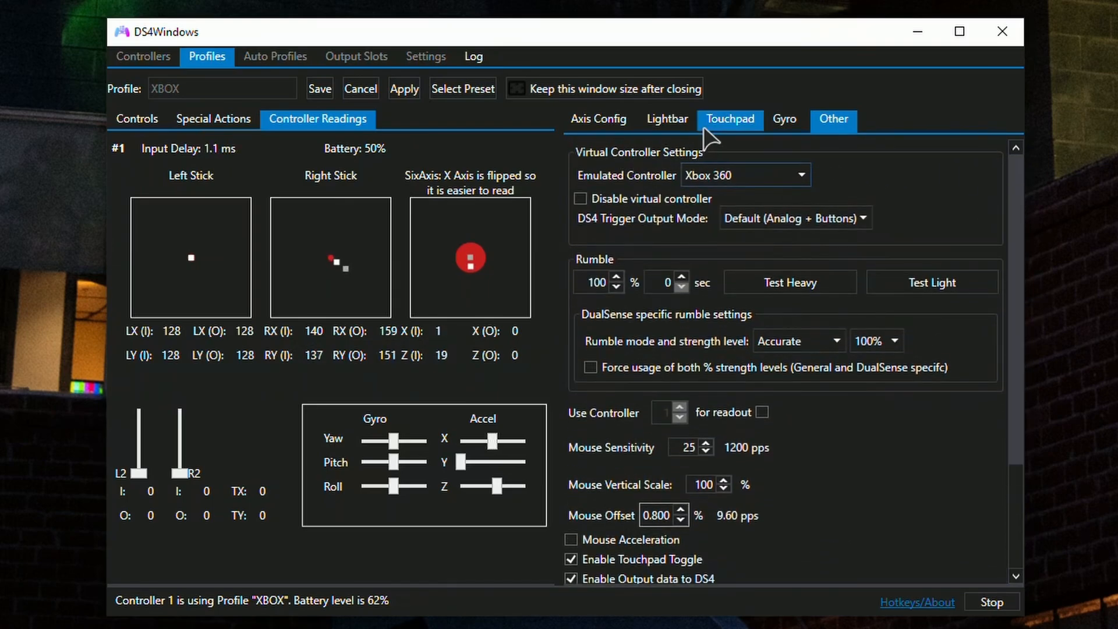
Look through the gyro's output mode options, keeping Passthru
left_click(785, 118)
left_click(717, 154)
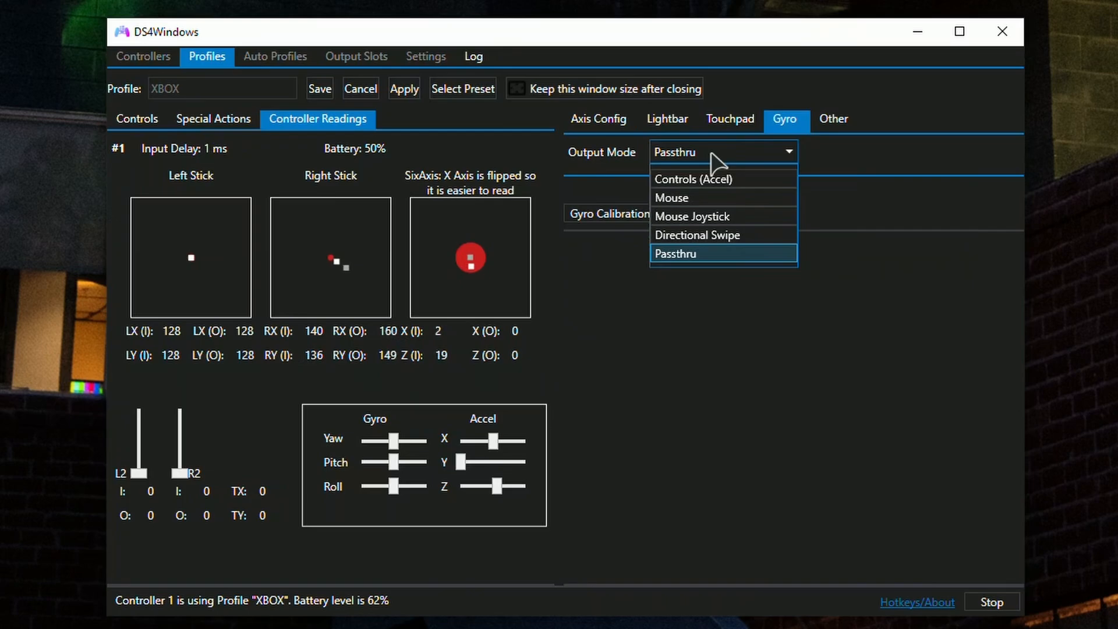
left_click(711, 154)
left_click(711, 154)
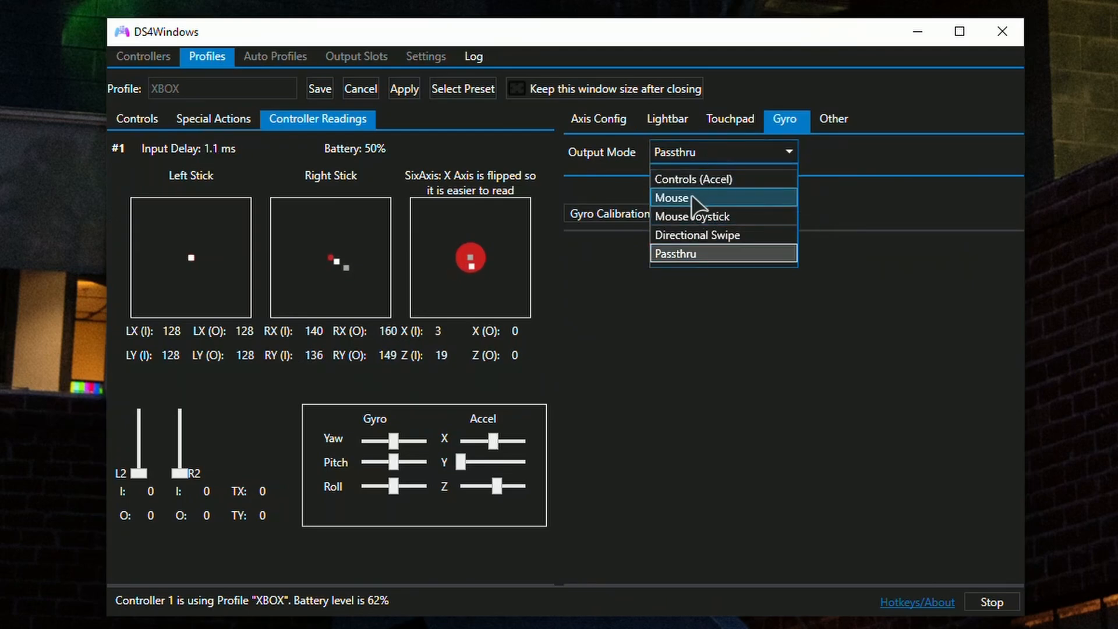
left_click(757, 177)
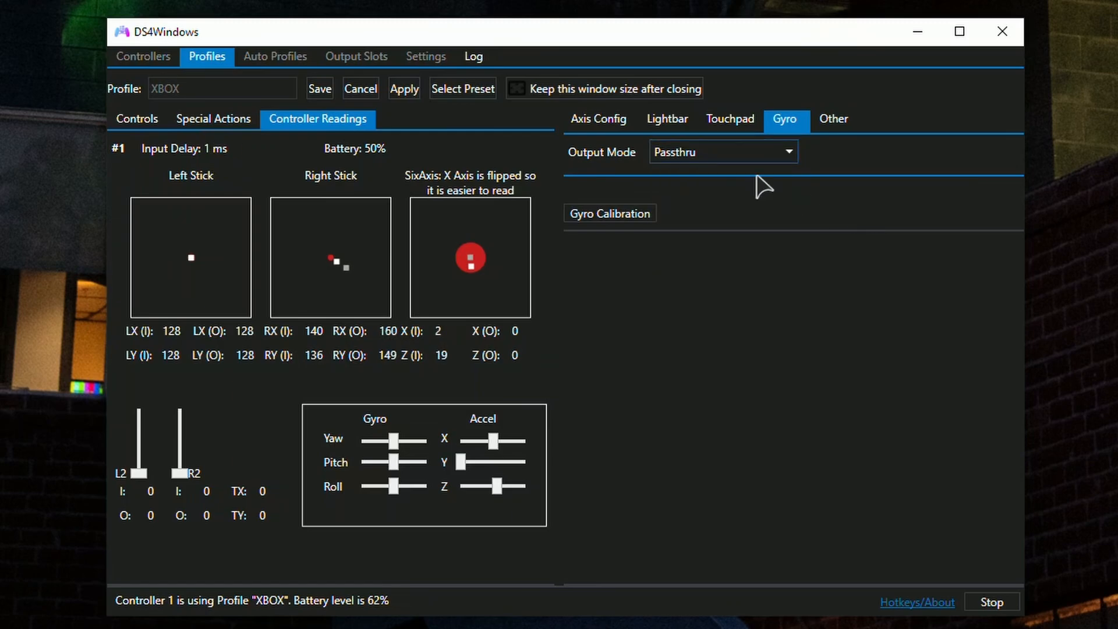
Look through the touchpad's output mode options, keeping Passthru, and leave the profile editor without saving
left_click(736, 117)
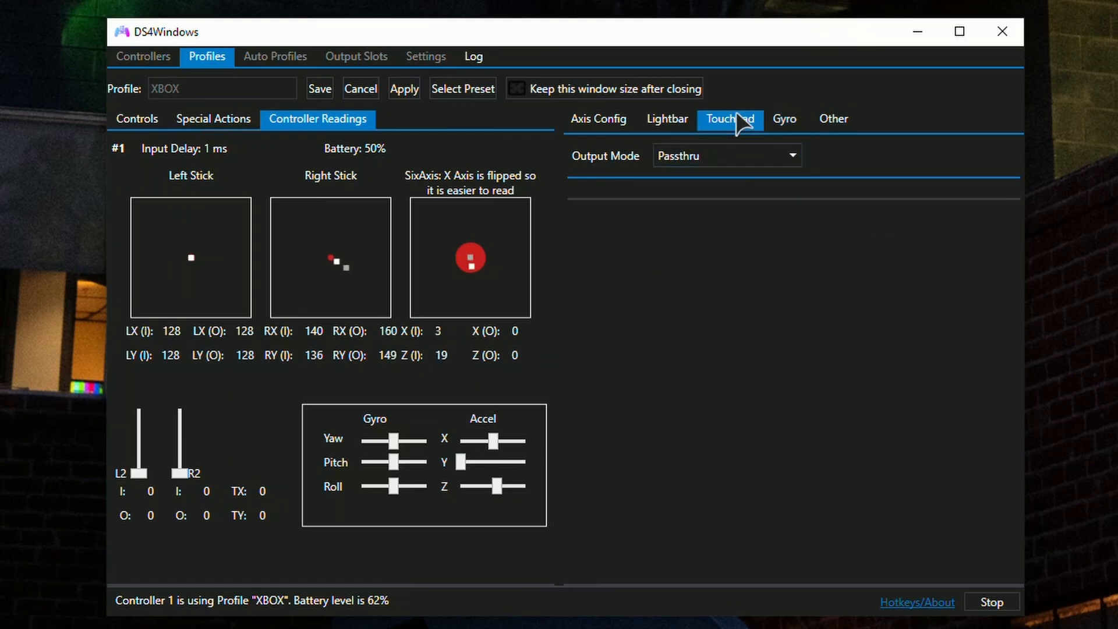
left_click(730, 157)
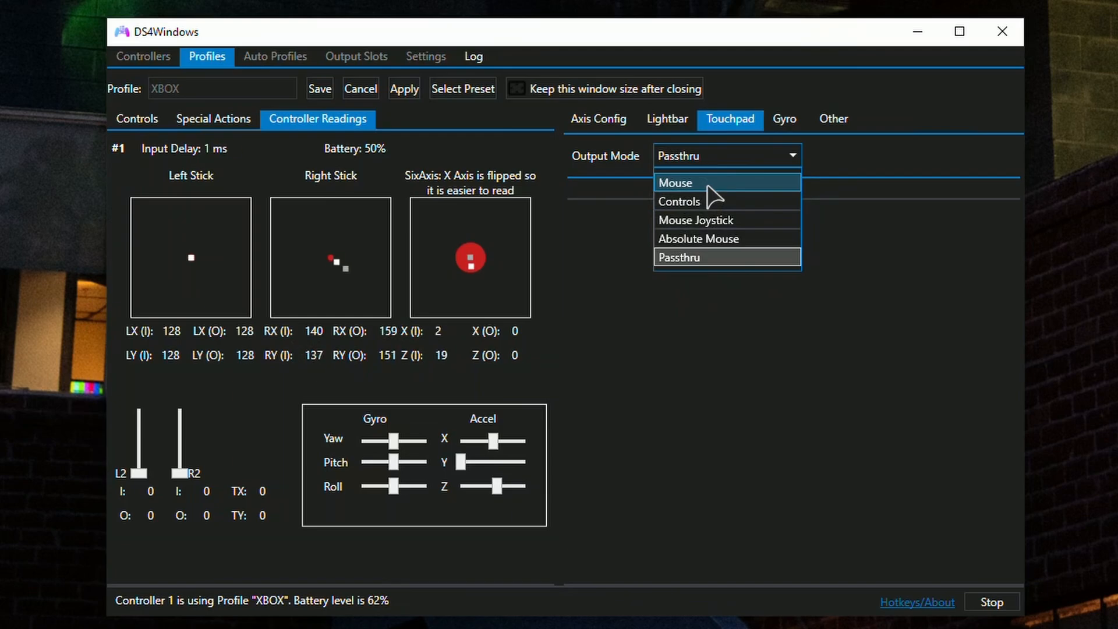
left_click(710, 293)
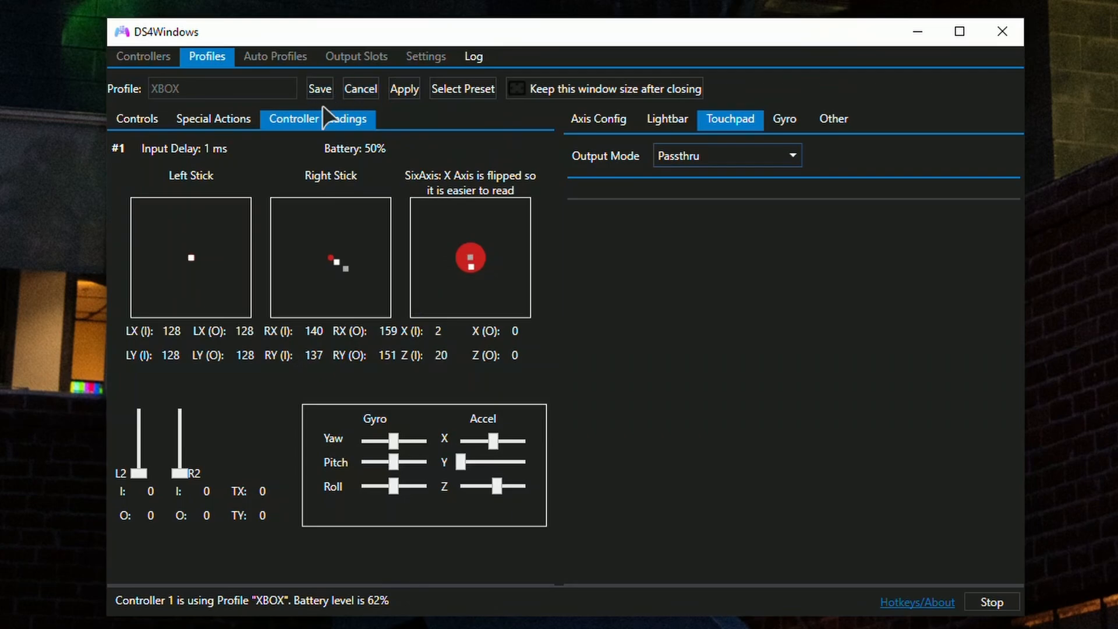
left_click(364, 92)
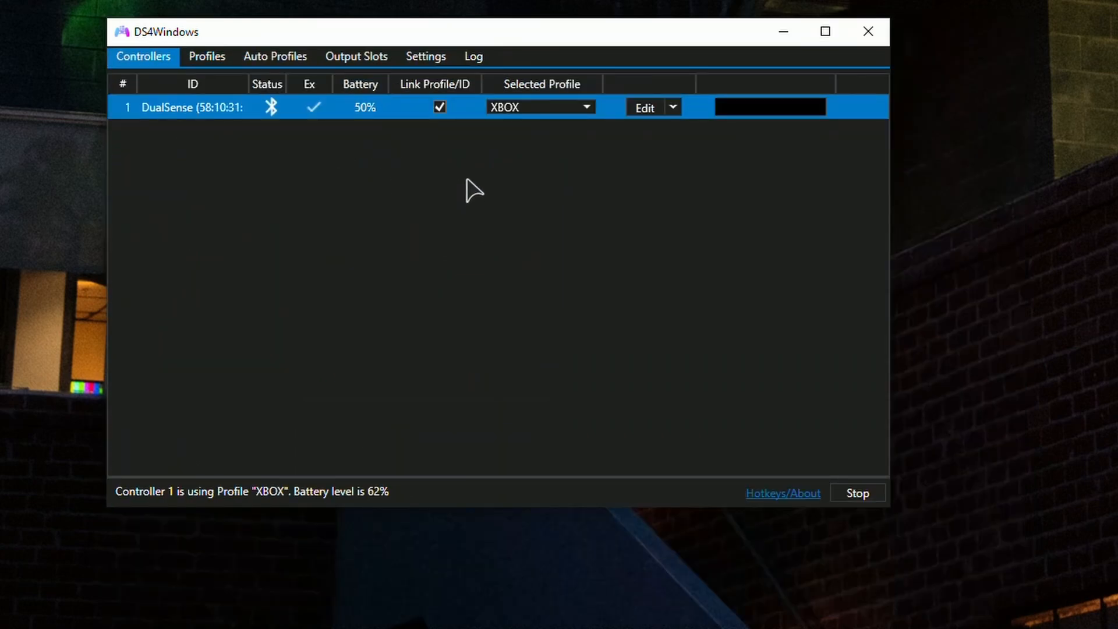